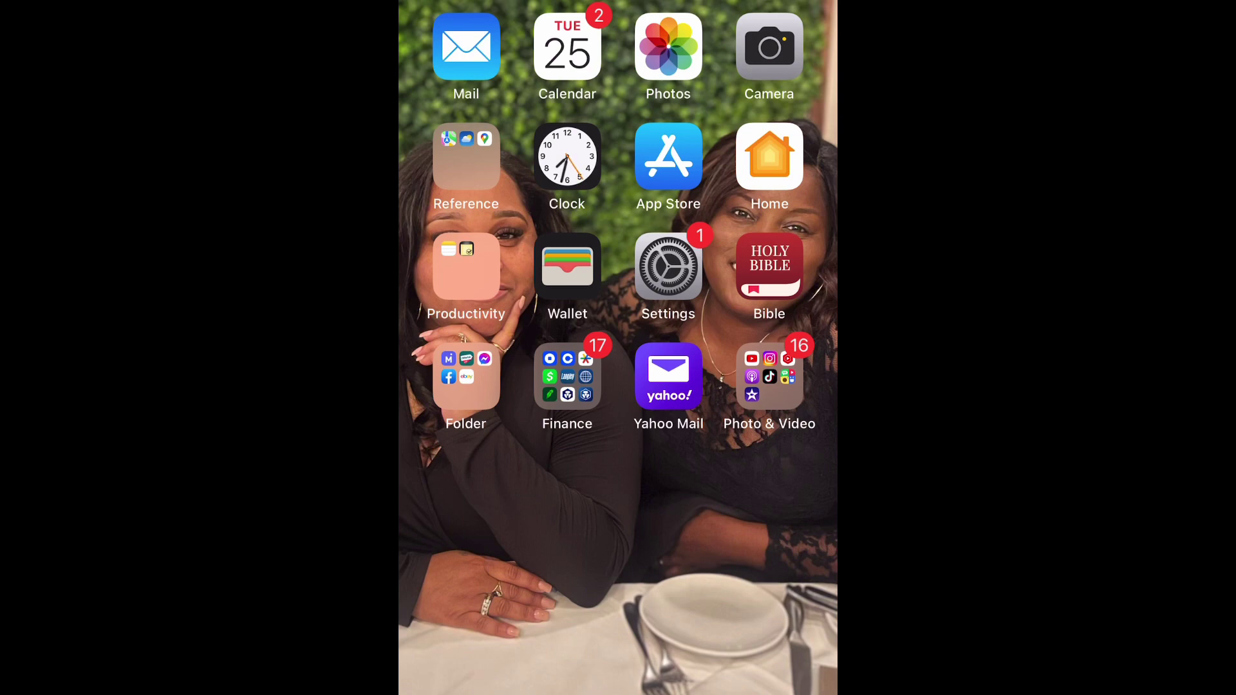
- Open Settings and go to the General section
click(669, 271)
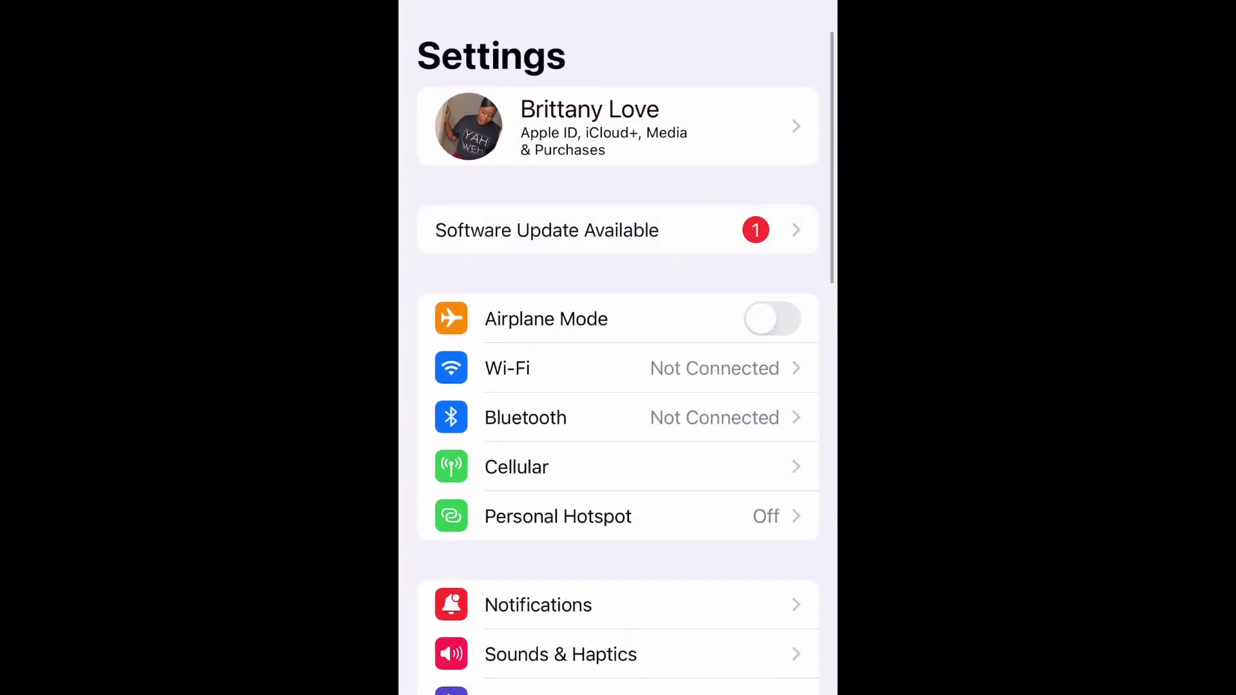
scroll(618, 386, down, 2)
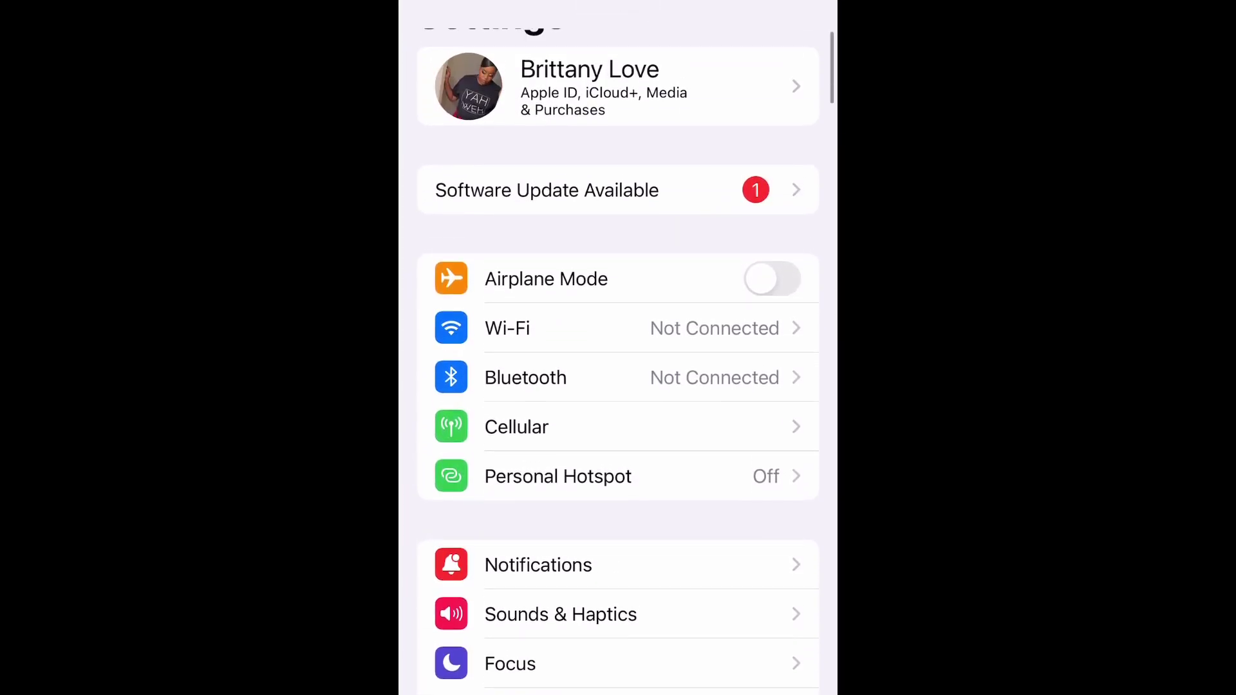
scroll(619, 386, down, 5)
click(618, 355)
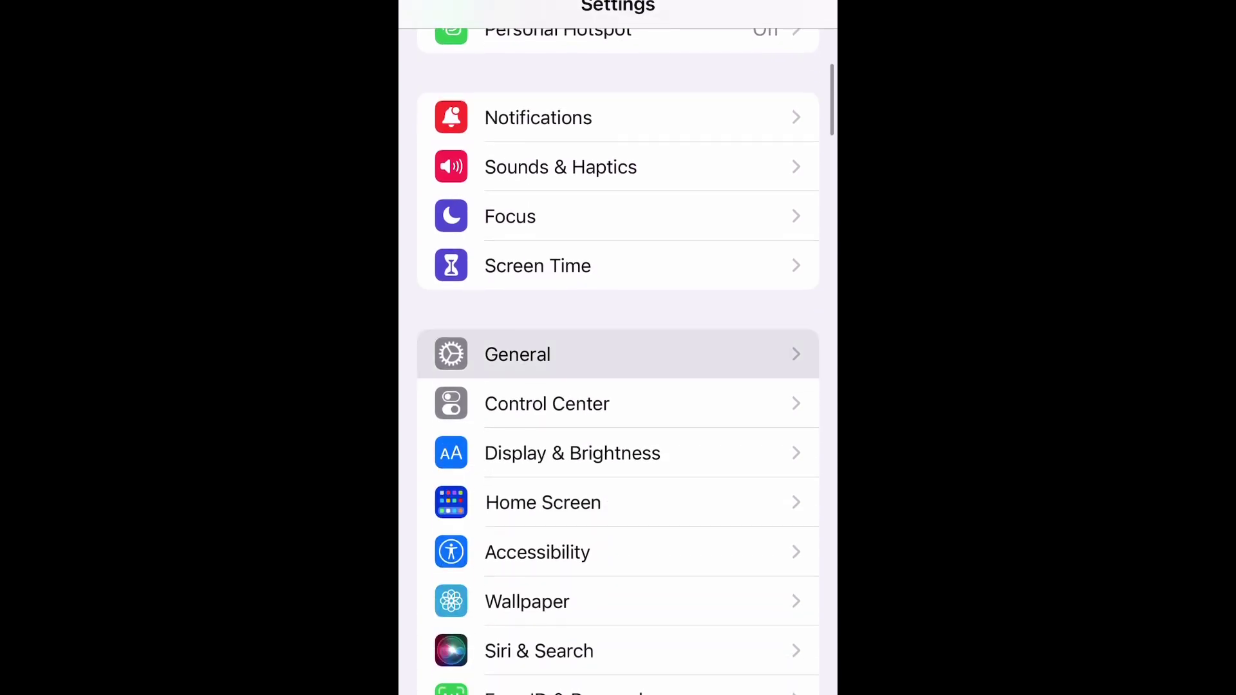
- Open Software Update so it checks for and lists iOS 16.6
click(618, 142)
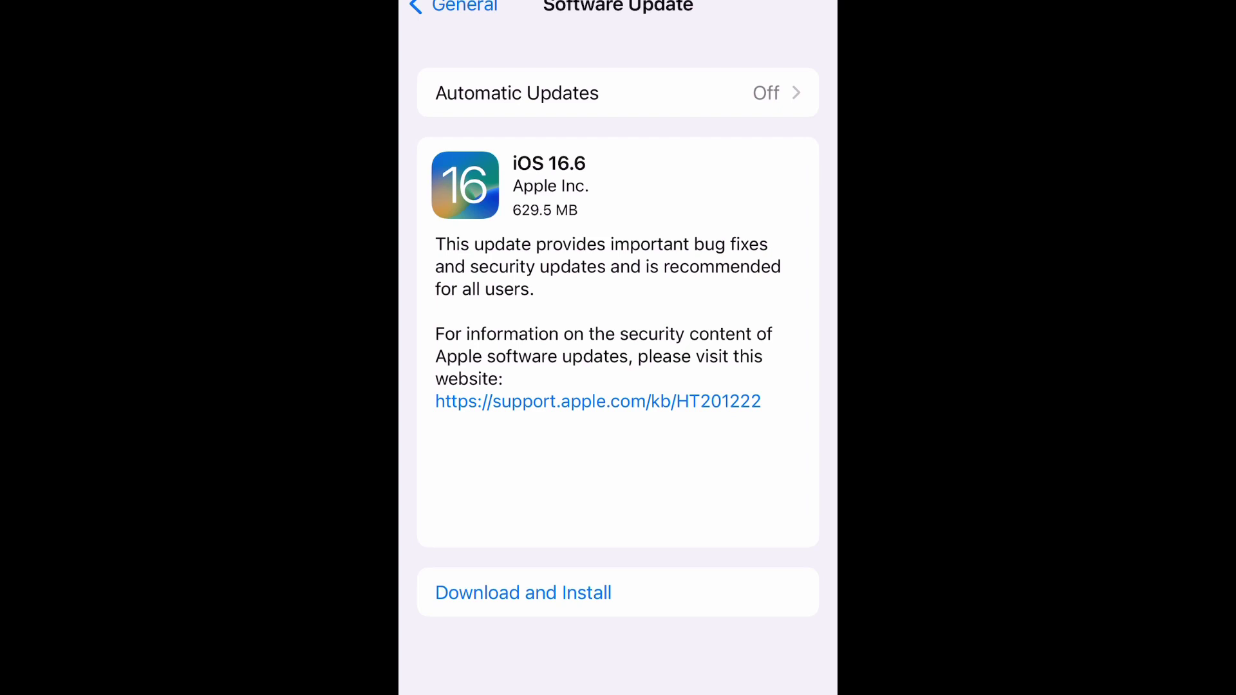
- Start the iOS 16.6 Download and Install, bringing up the passcode prompt
click(523, 593)
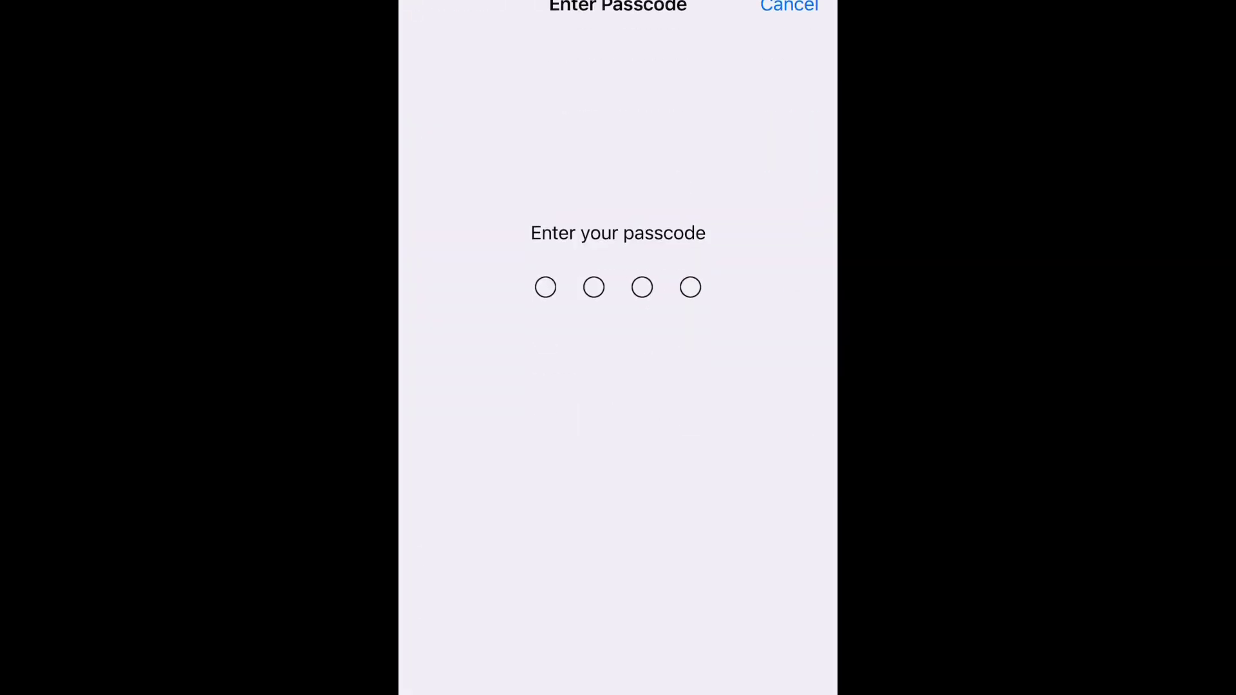